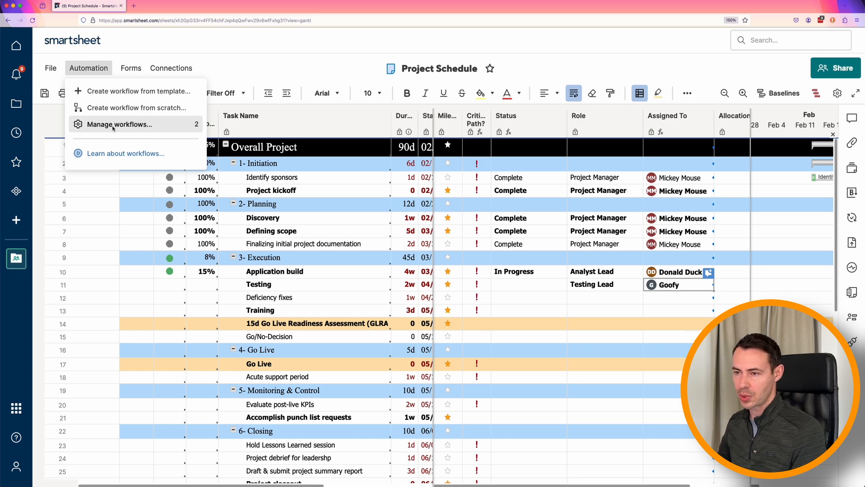
Examine the trigger, conditions and update request settings of the Weekly Task Status Update Request to Task Owner(s) workflow.
{"action": "left_click", "coordinate": [113, 126]}
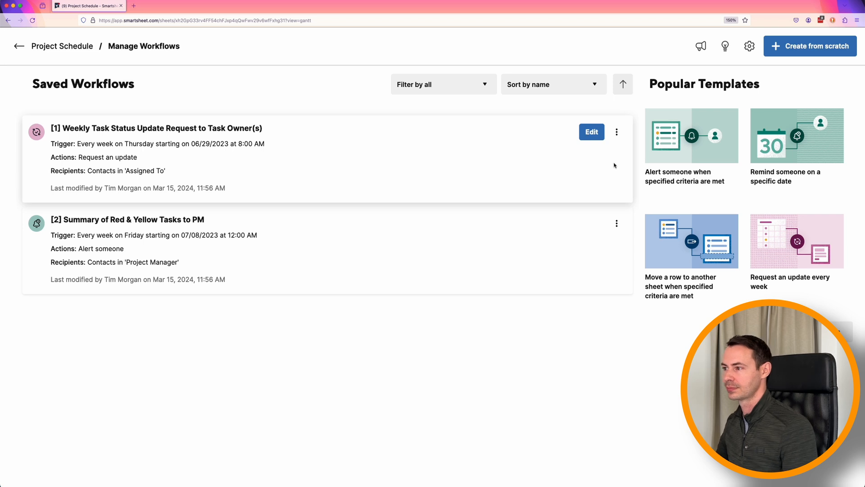
{"action": "left_click", "coordinate": [591, 135]}
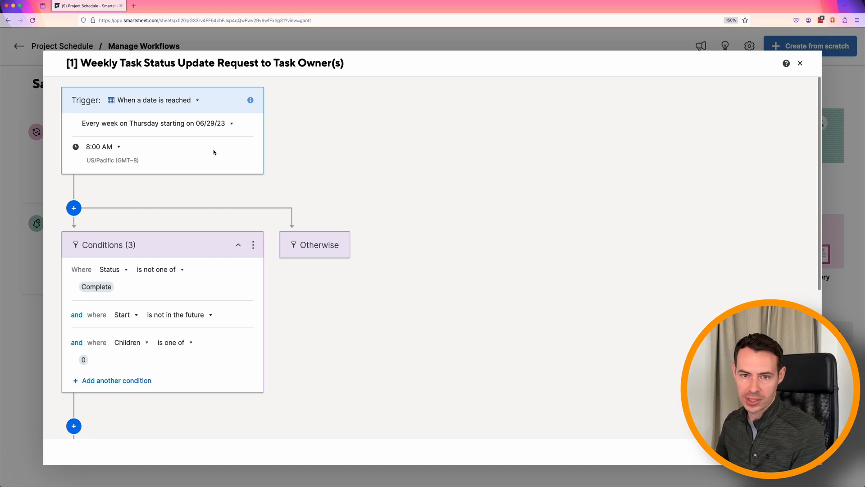
{"action": "scroll", "coordinate": [507, 292], "scroll_direction": "down", "scroll_amount": 1}
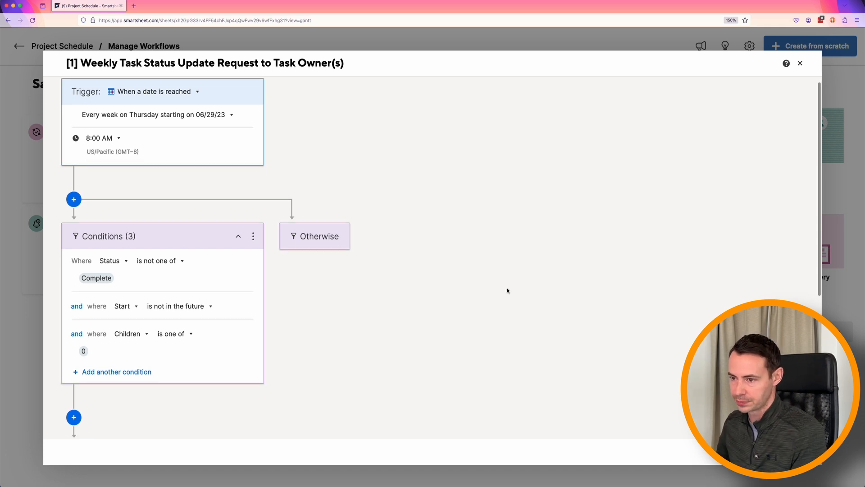
{"action": "left_click", "coordinate": [154, 284]}
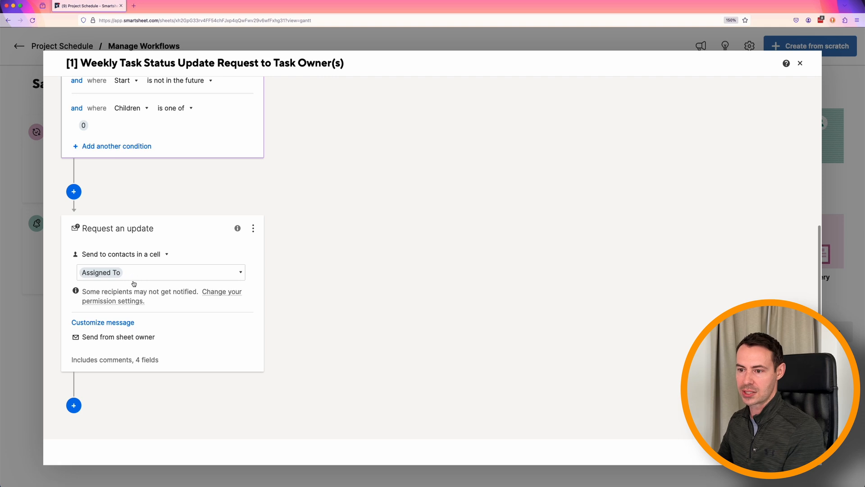
{"action": "left_click", "coordinate": [126, 360]}
{"action": "scroll", "coordinate": [430, 372], "scroll_direction": "down", "scroll_amount": 5}
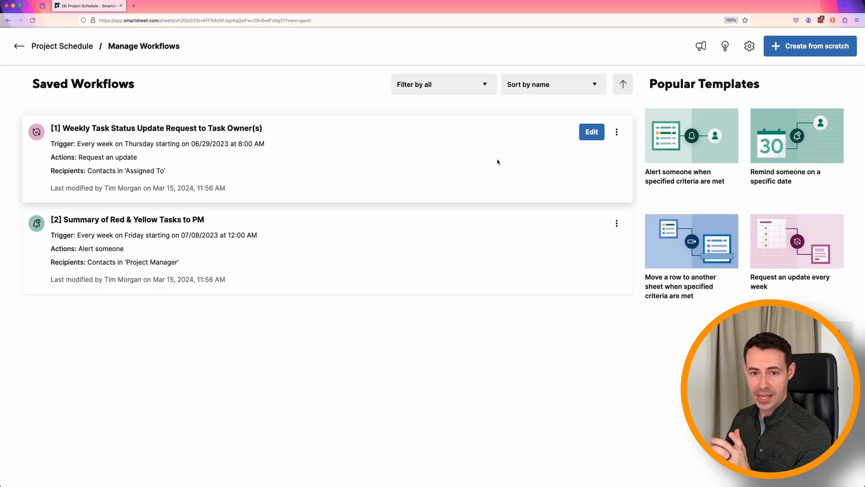
Run the Weekly Task Status Update Request workflow immediately on the entire sheet, sending the notifications to yourself instead.
{"action": "left_click", "coordinate": [617, 133]}
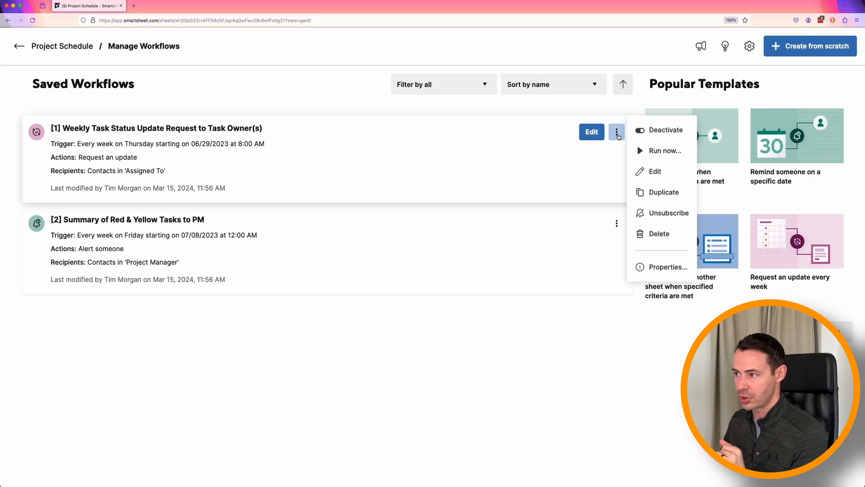
{"action": "left_click", "coordinate": [659, 155]}
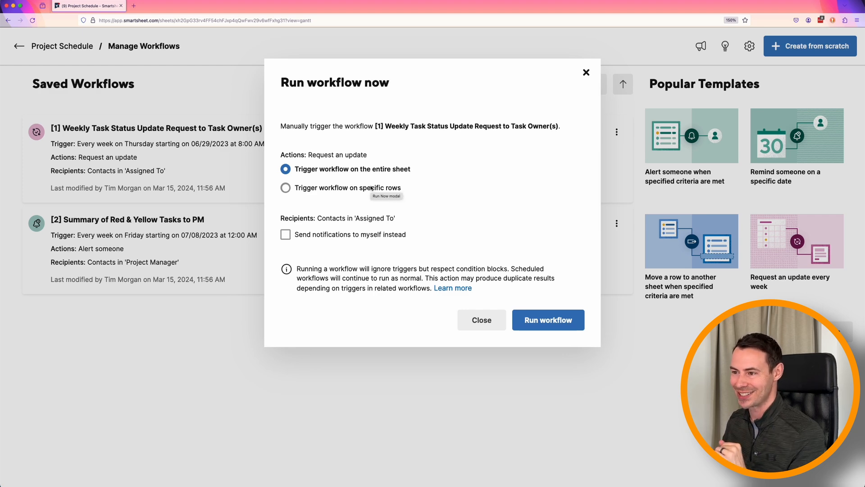
{"action": "left_click", "coordinate": [285, 235]}
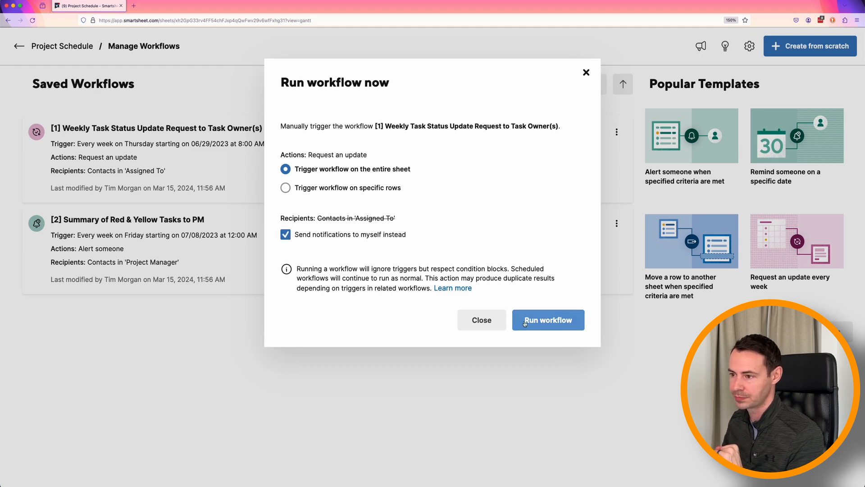
{"action": "left_click", "coordinate": [549, 320]}
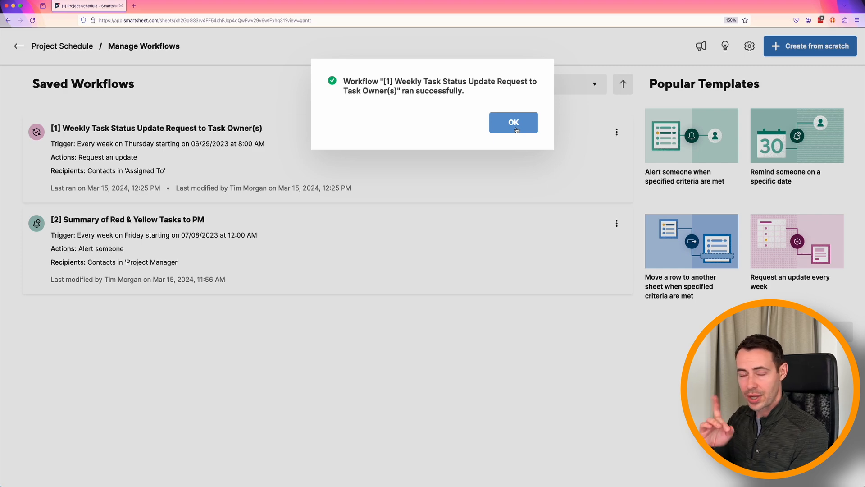
{"action": "left_click", "coordinate": [517, 130]}
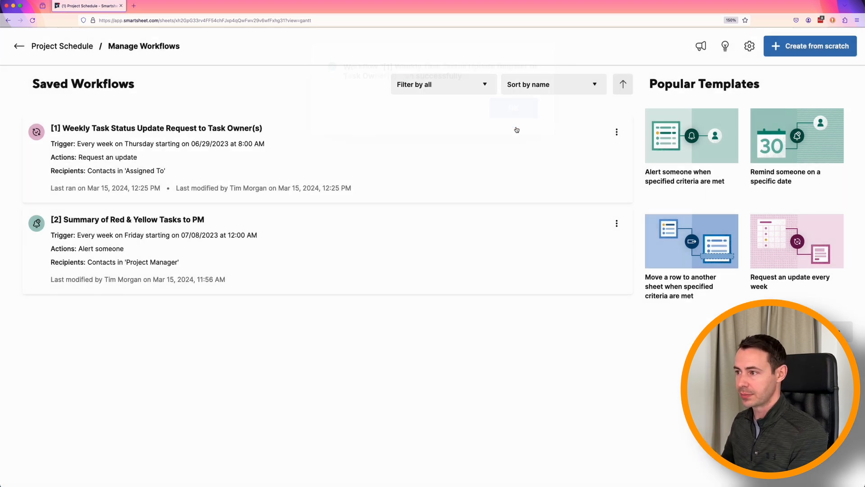
Return to the Project Schedule sheet and open the Application build update request from the notifications.
{"action": "left_click", "coordinate": [18, 46]}
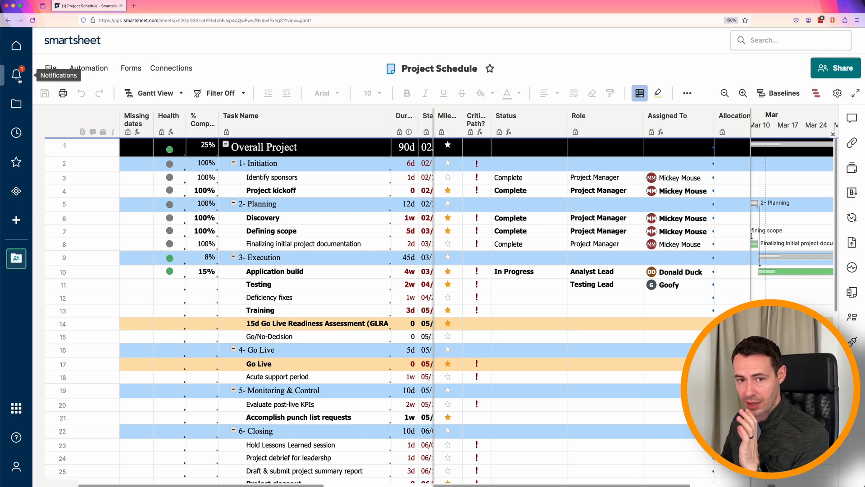
{"action": "left_click", "coordinate": [16, 75]}
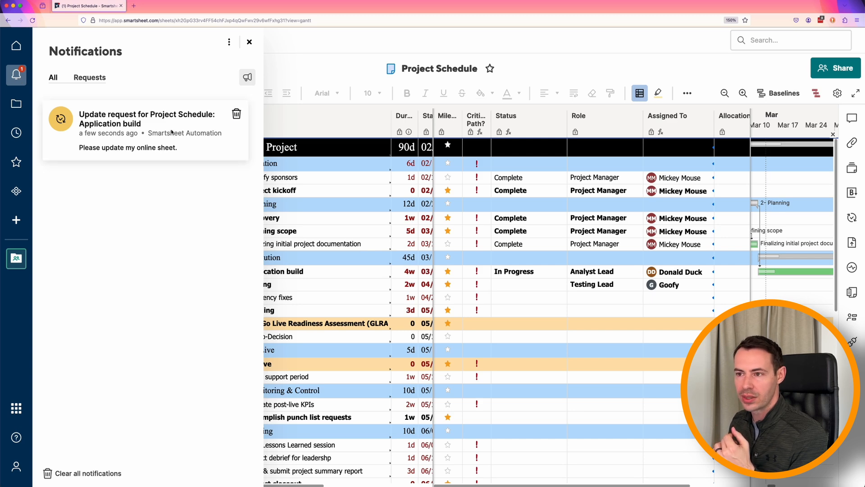
{"action": "left_click", "coordinate": [193, 134]}
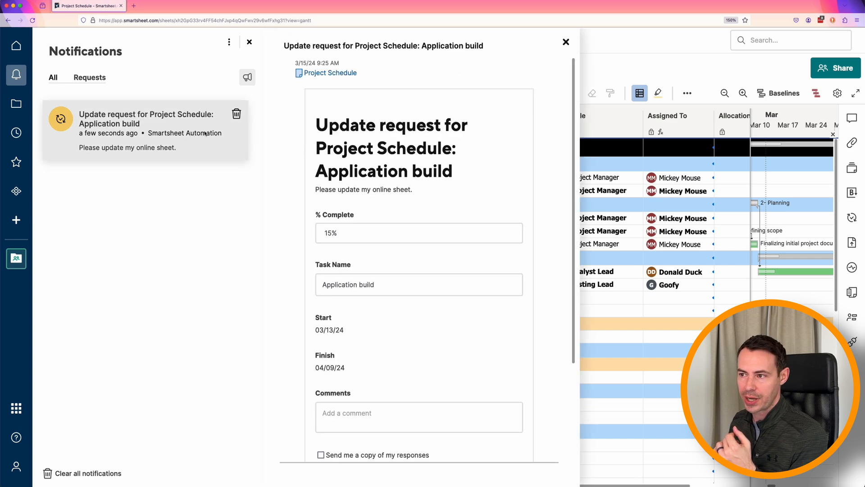
Set % Complete to 25 in the Application build update request.
{"action": "left_click_drag", "start_coordinate": [575, 97], "coordinate": [573, 143]}
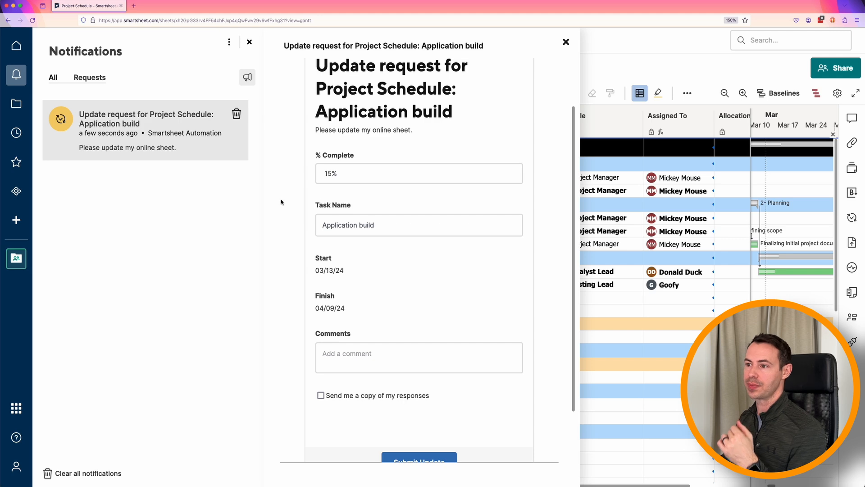
{"action": "left_click_drag", "start_coordinate": [339, 174], "coordinate": [325, 175]}
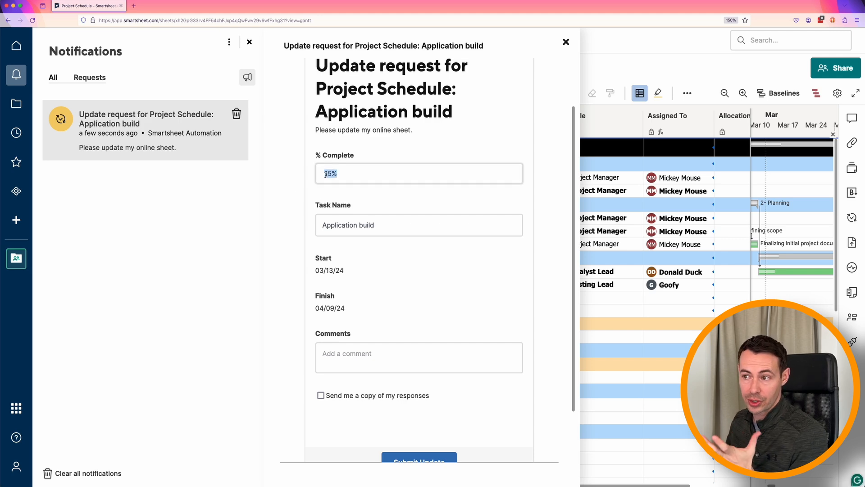
{"action": "type", "text": "25"}
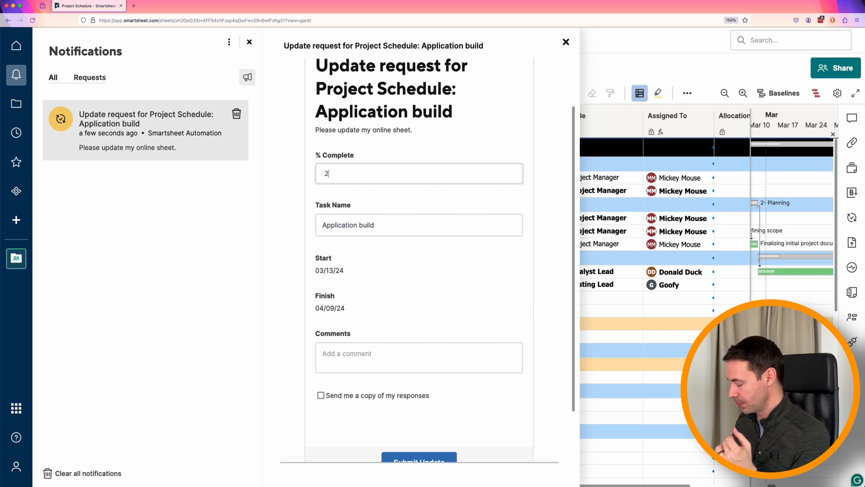
{"action": "left_click", "coordinate": [430, 232]}
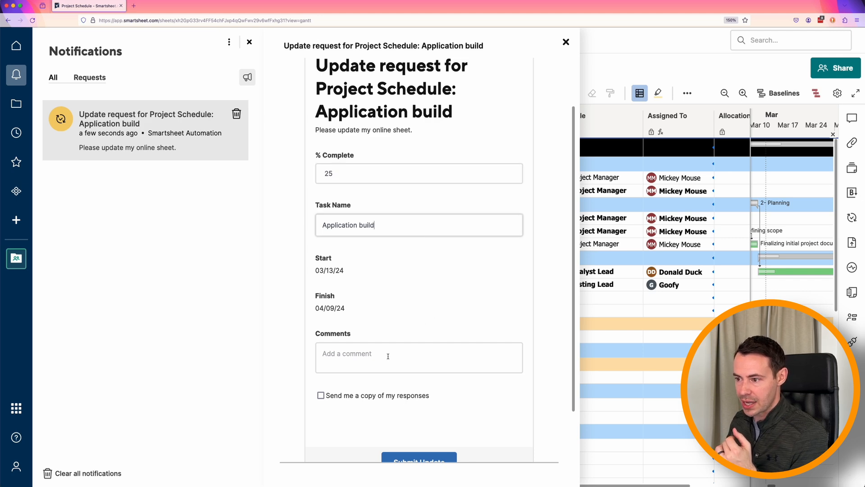
Add the comment "Making great progress." to the update request, submit it and close the request.
{"action": "left_click", "coordinate": [388, 356]}
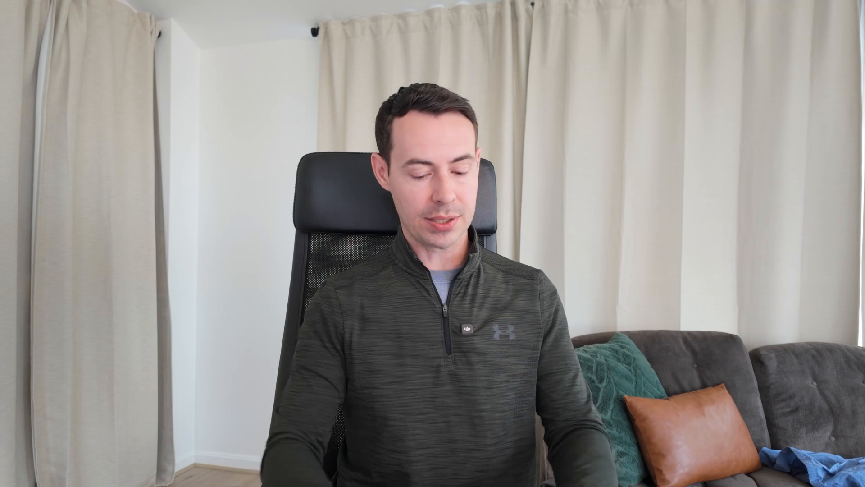
{"action": "type", "text": "Making"}
{"action": "type", "text": " great progress."}
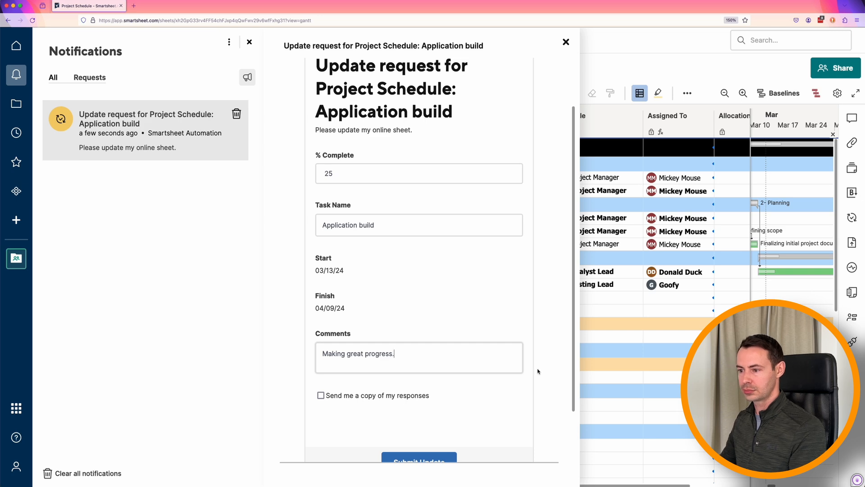
{"action": "scroll", "coordinate": [540, 408], "scroll_direction": "down", "scroll_amount": 2}
{"action": "left_click", "coordinate": [422, 418]}
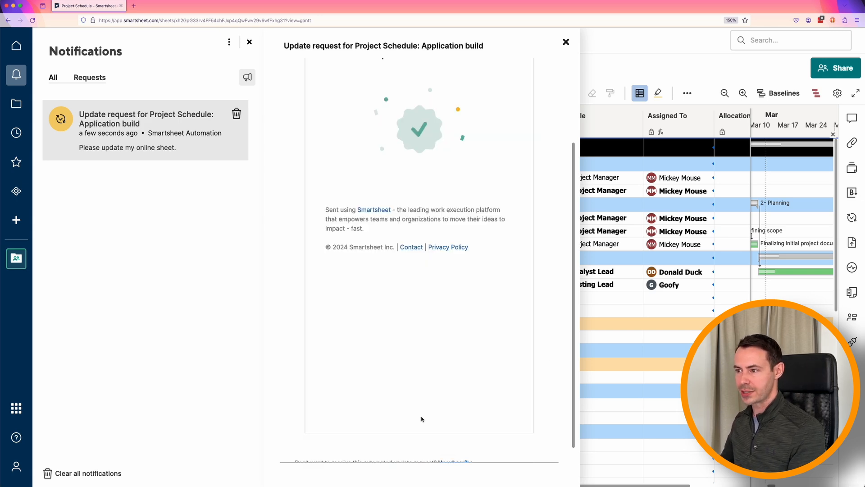
{"action": "left_click", "coordinate": [567, 44]}
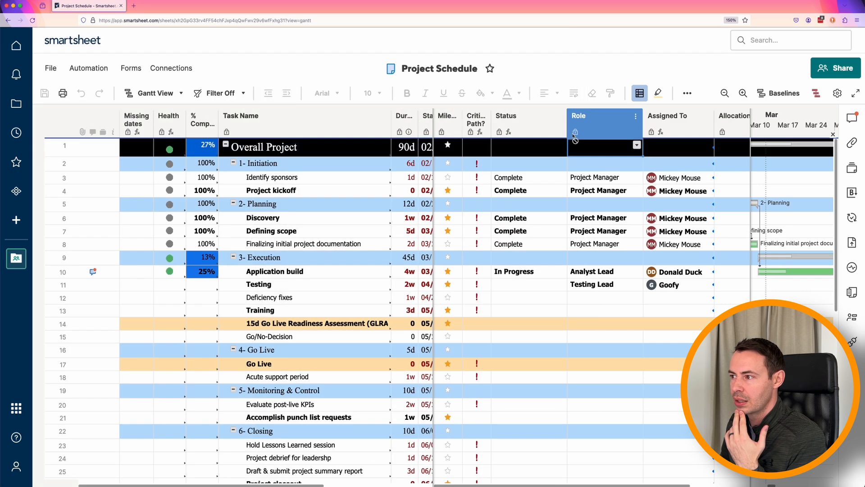
Review the cell history of the Application build task's % Complete value in the project schedule.
{"action": "left_click", "coordinate": [528, 231]}
{"action": "left_click", "coordinate": [504, 311]}
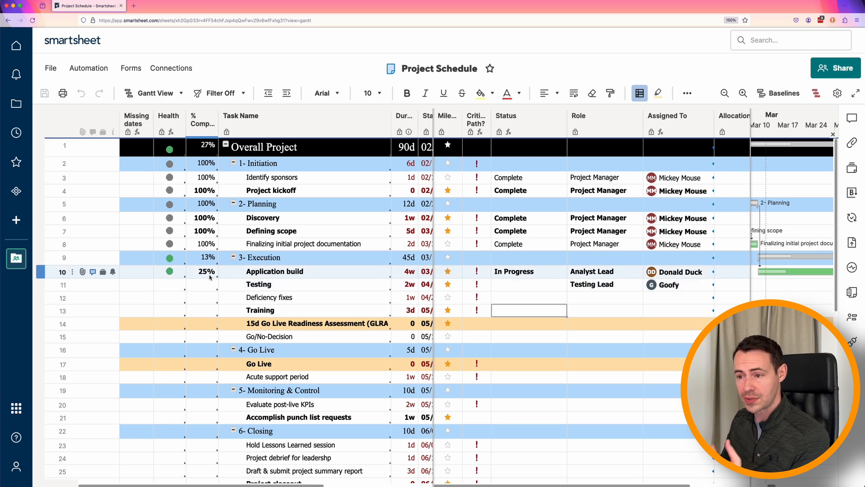
{"action": "right_click", "coordinate": [209, 274]}
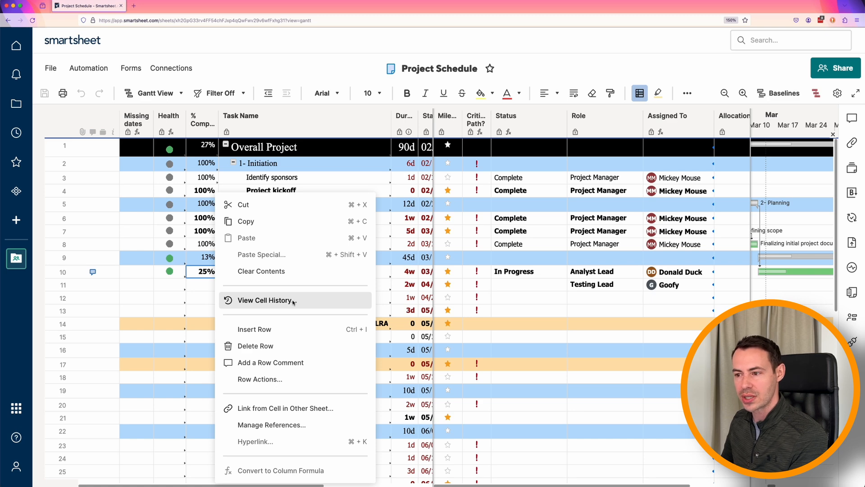
{"action": "left_click", "coordinate": [293, 301]}
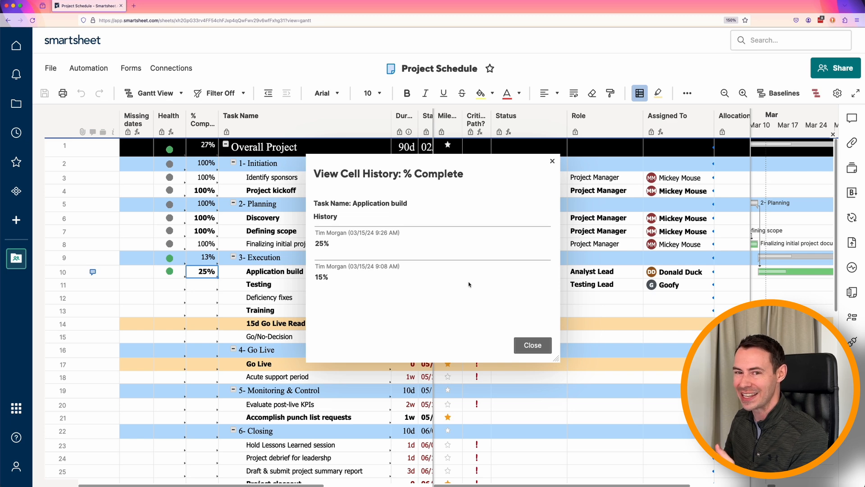
{"action": "left_click", "coordinate": [533, 345]}
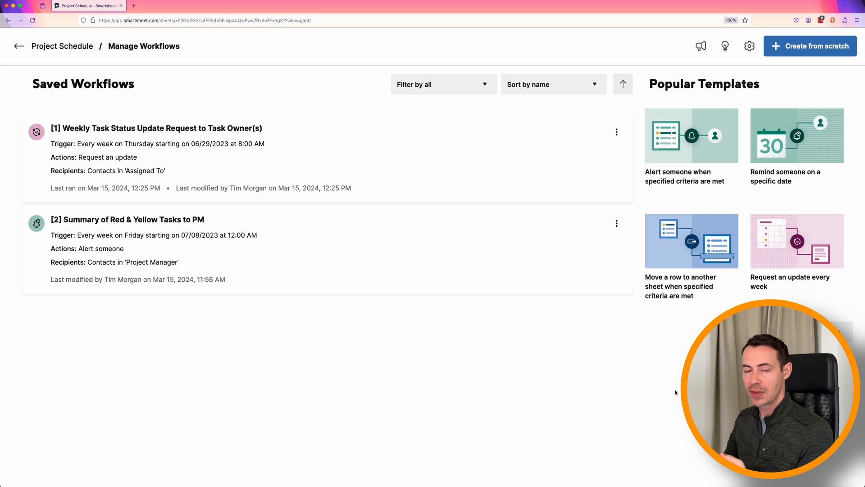
Deactivate the Weekly Task Status Update Request to Task Owner(s) workflow.
{"action": "left_click", "coordinate": [617, 132]}
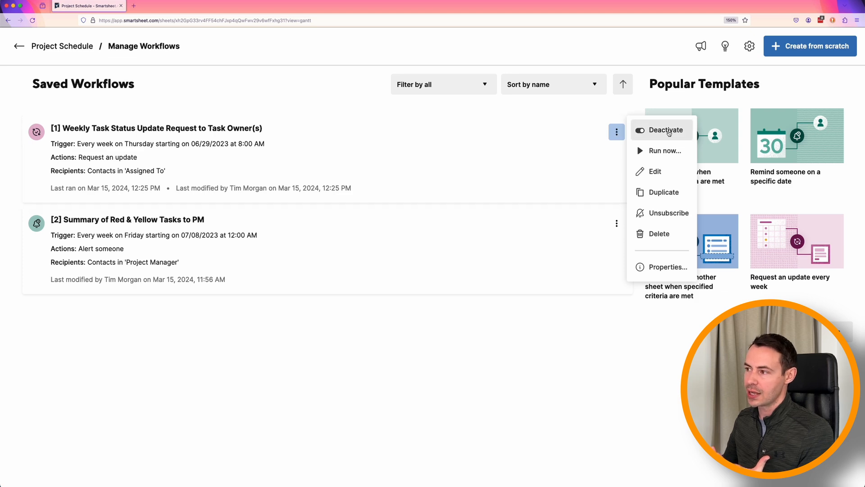
{"action": "left_click", "coordinate": [662, 130]}
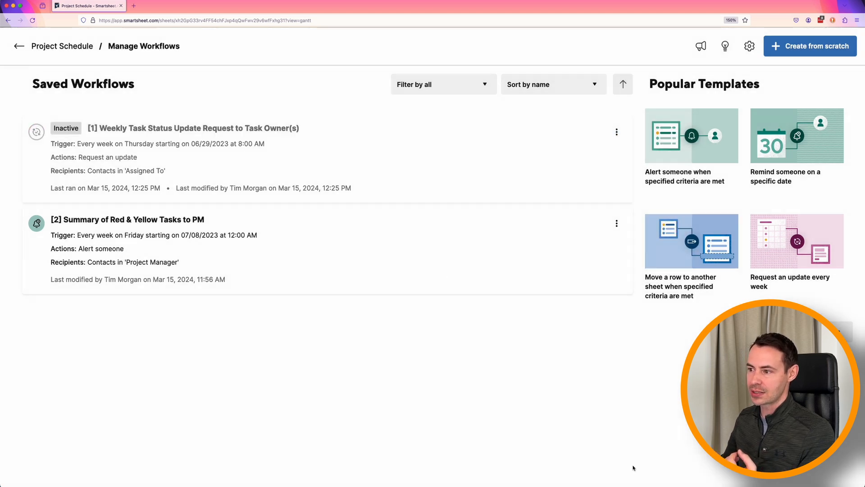